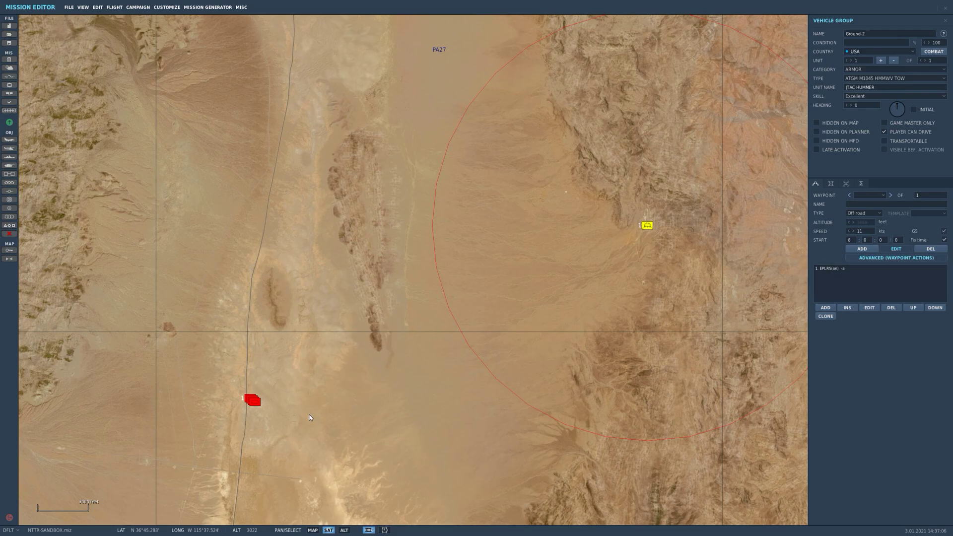
Select the JTAC HUMMER's existing EPLRS waypoint action
left_click(825, 268)
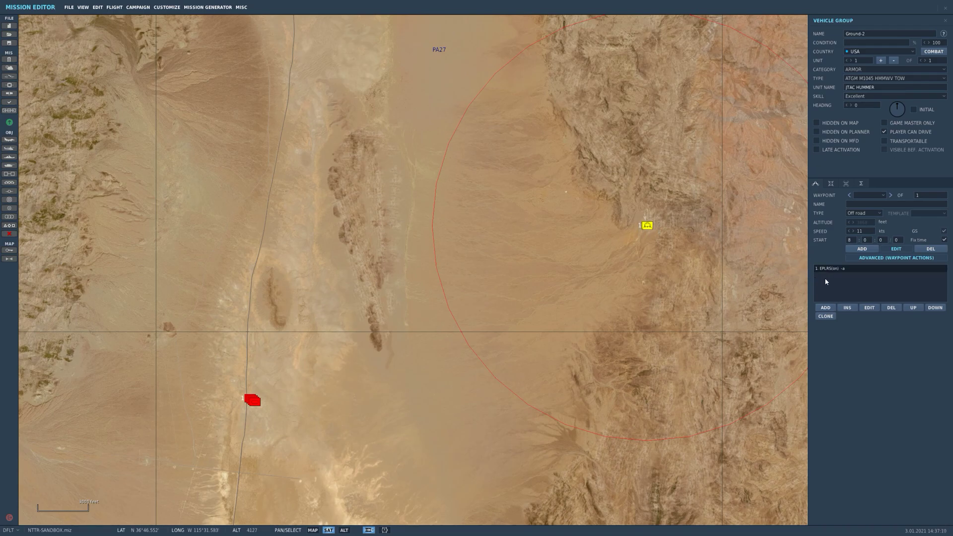
Add a Set Option waypoint action setting ROE to WEAPON HOLD
left_click(828, 308)
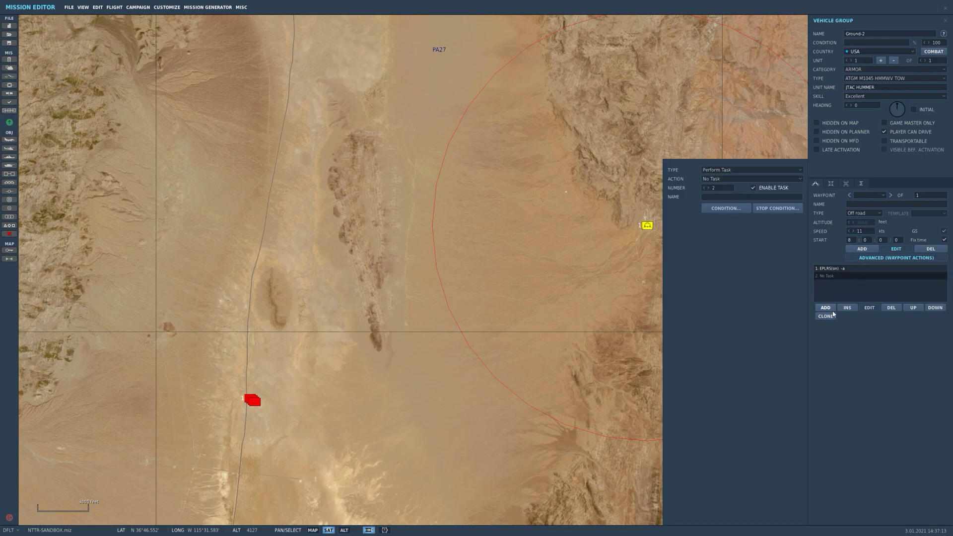
left_click(715, 170)
left_click(718, 189)
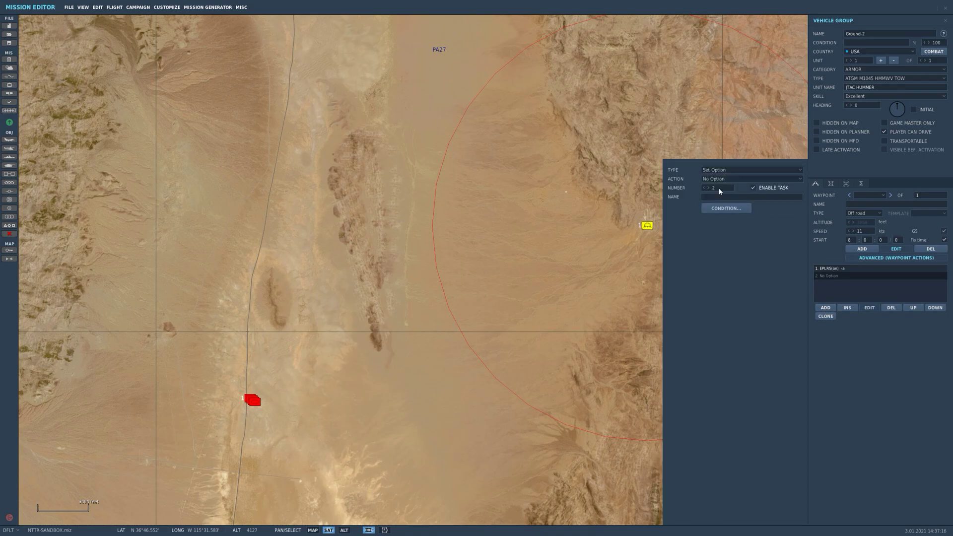
left_click(715, 179)
left_click(710, 194)
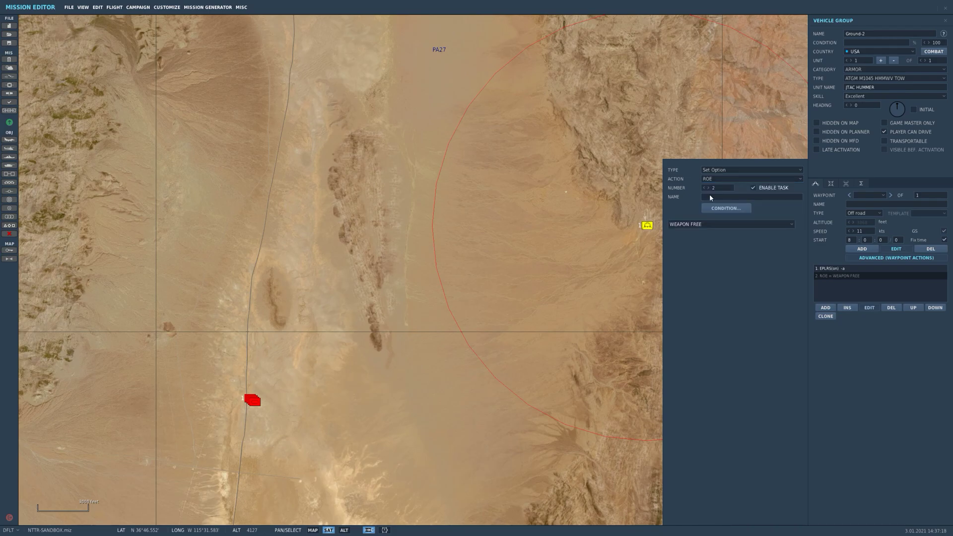
left_click(705, 224)
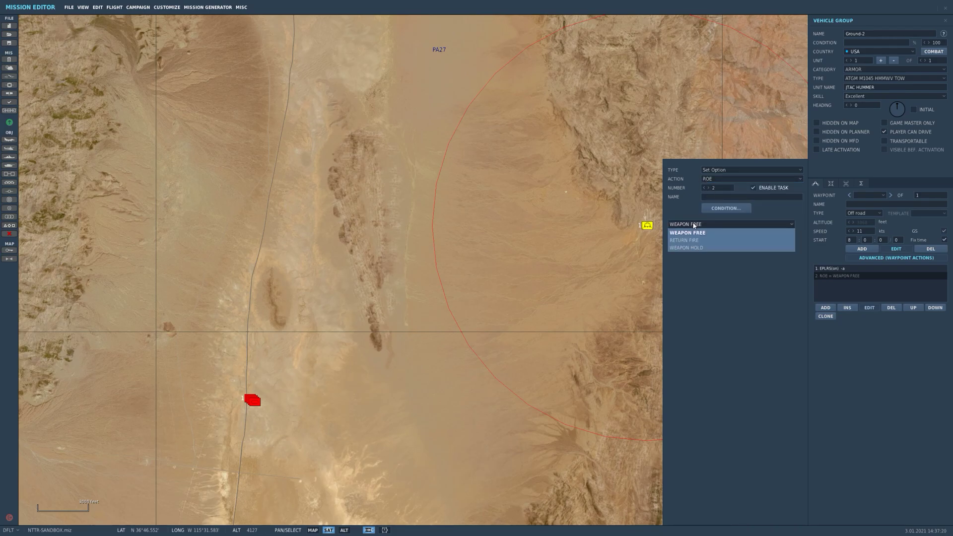
left_click(681, 251)
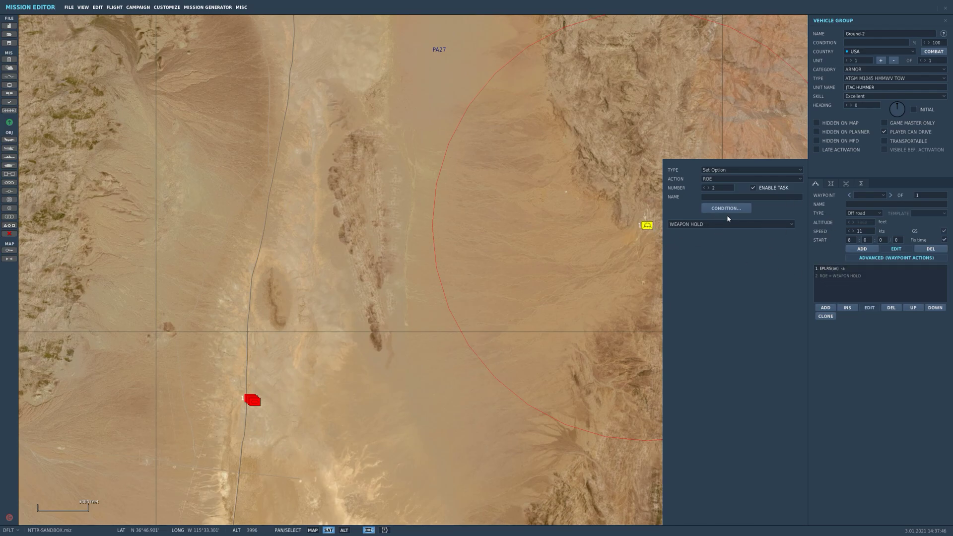
Add a Perform Task action, FAC - Assign Group targeting Ground-1, then deselect the Humvee
left_click(825, 307)
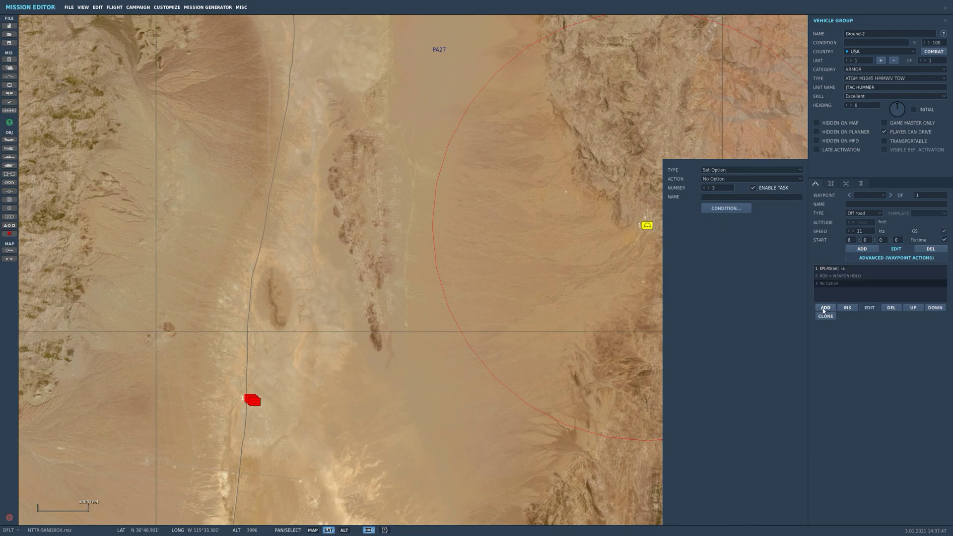
left_click(712, 170)
left_click(715, 180)
left_click(708, 180)
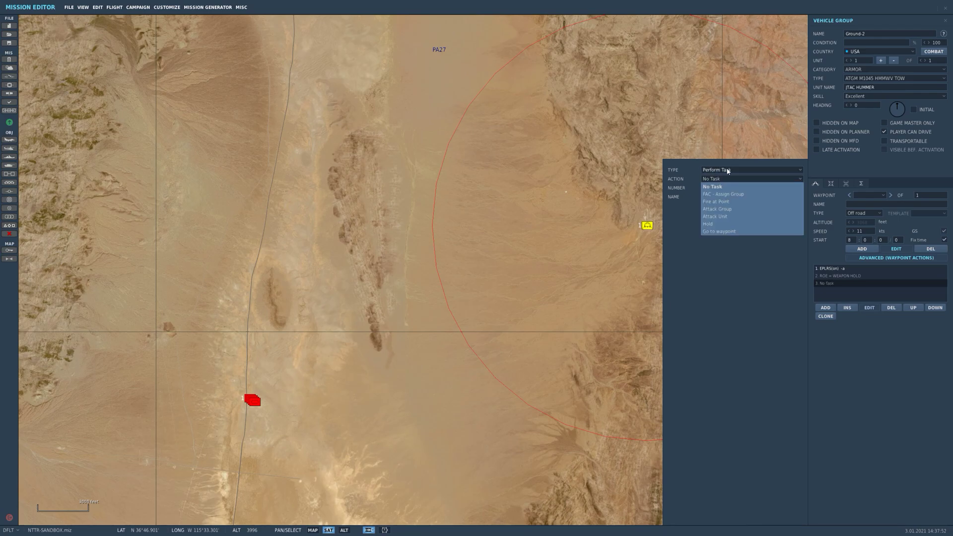
left_click(717, 195)
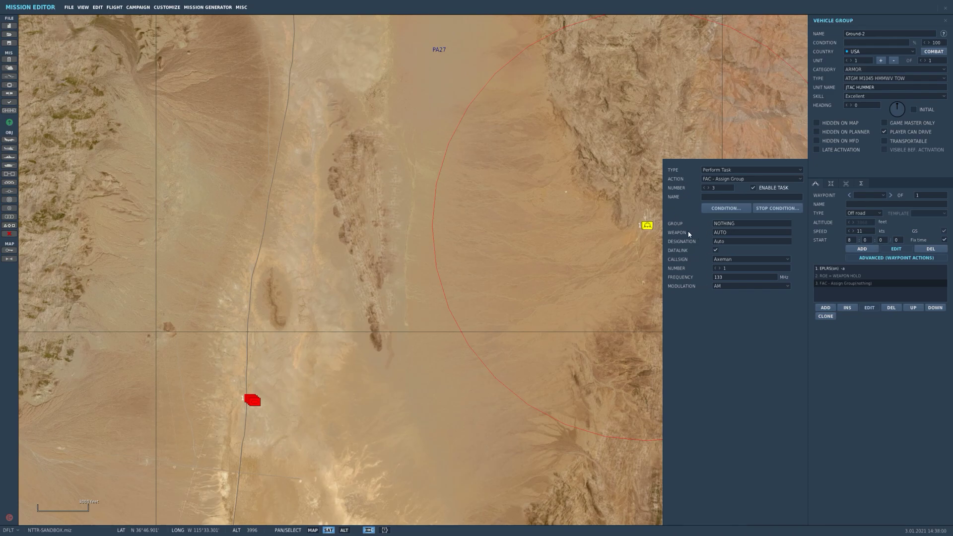
left_click(730, 225)
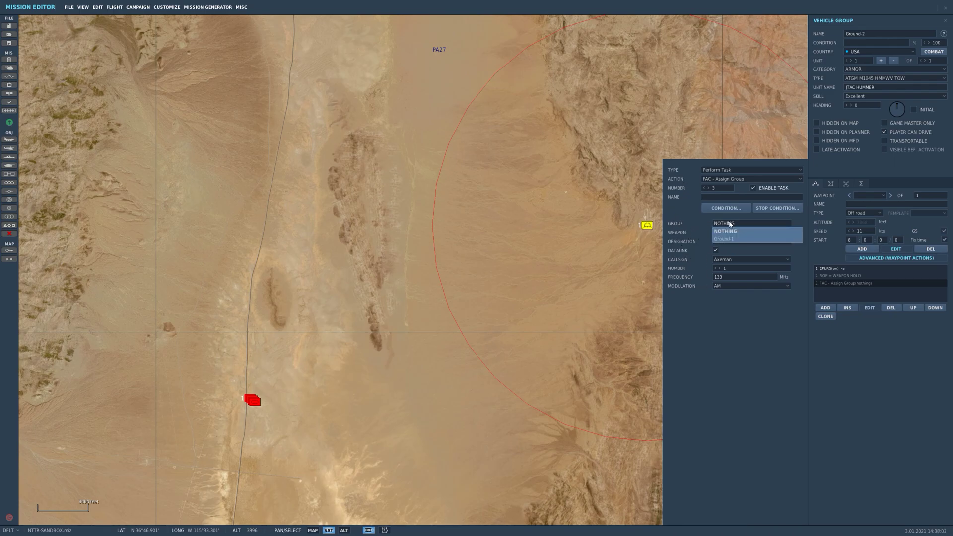
left_click(725, 239)
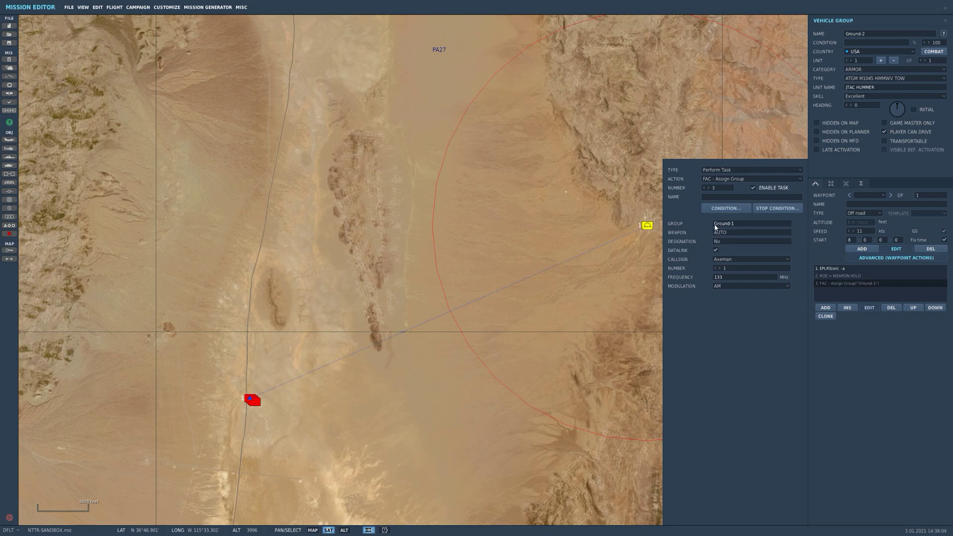
left_click(247, 398)
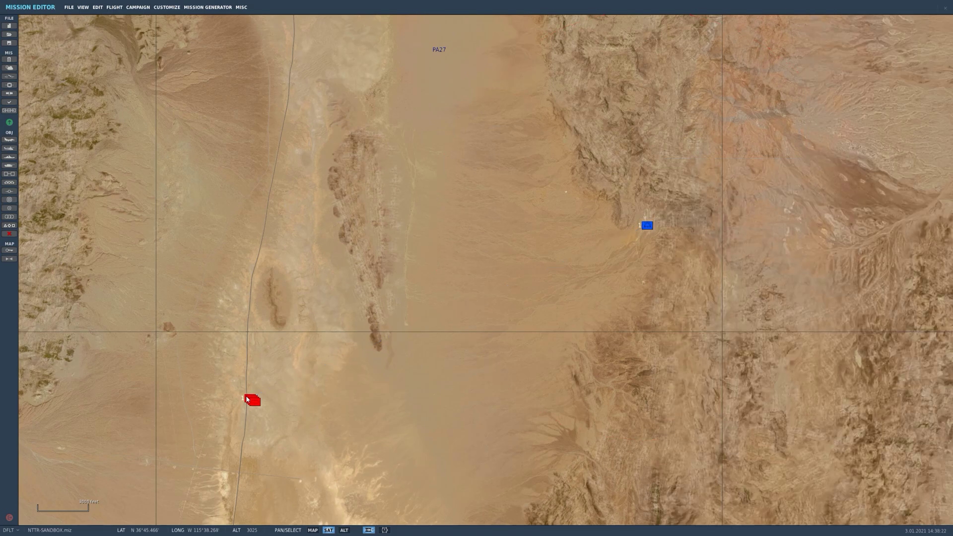
Rename the red Ground-1 group to T-55, then reopen the Humvee's FAC - Assign Group action
left_click(247, 398)
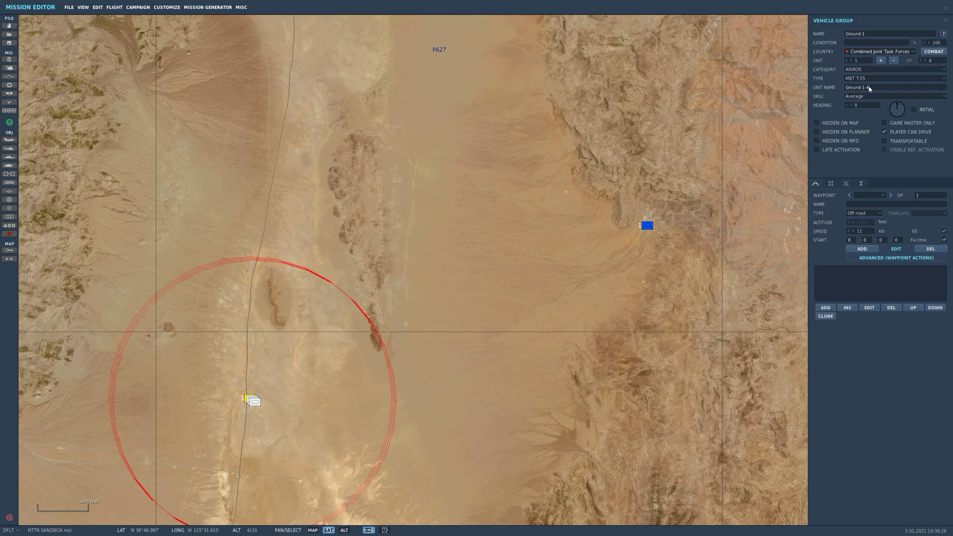
left_click_drag(868, 33, 843, 35)
type("T-55")
left_click(646, 225)
left_click(850, 280)
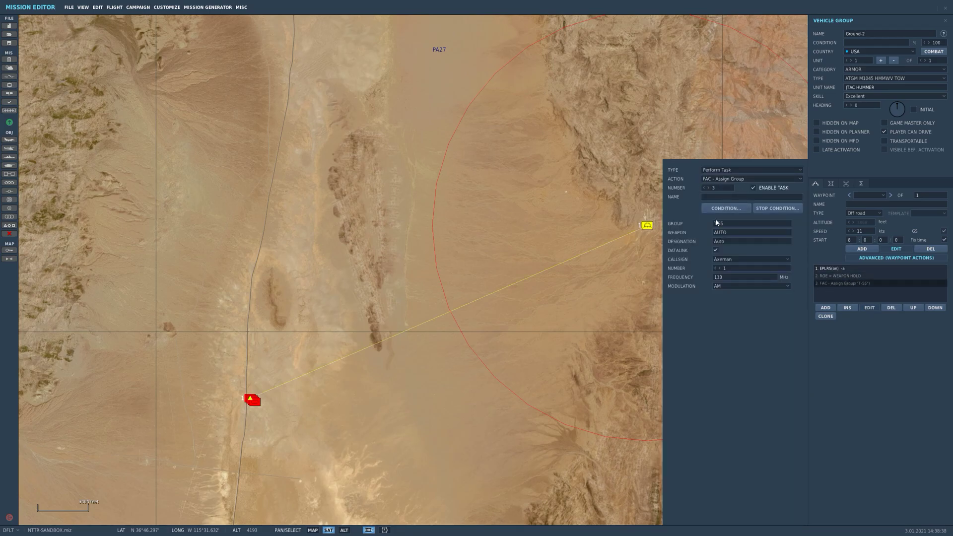
Set the FAC task's designation to Laser, keeping weapon on AUTO
left_click(752, 241)
left_click(725, 230)
left_click(728, 234)
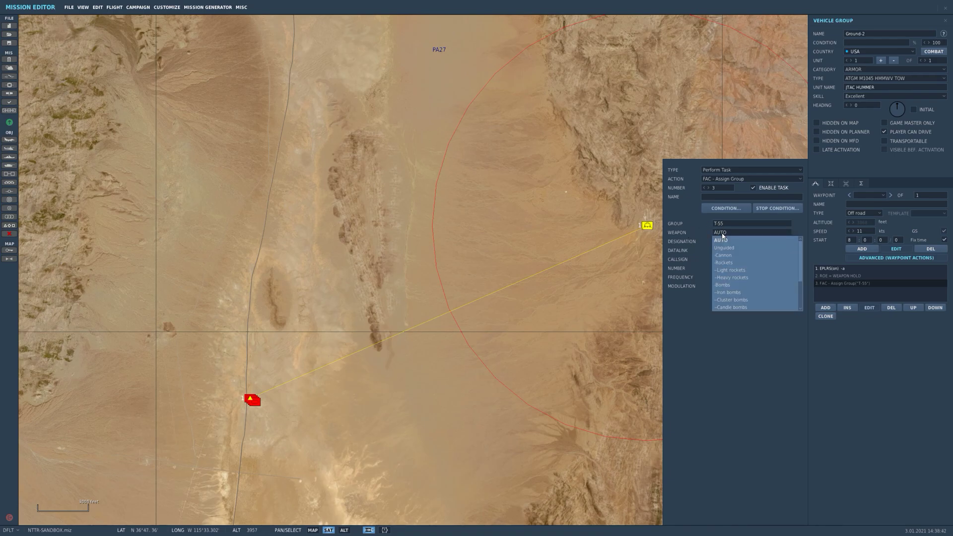
left_click(723, 237)
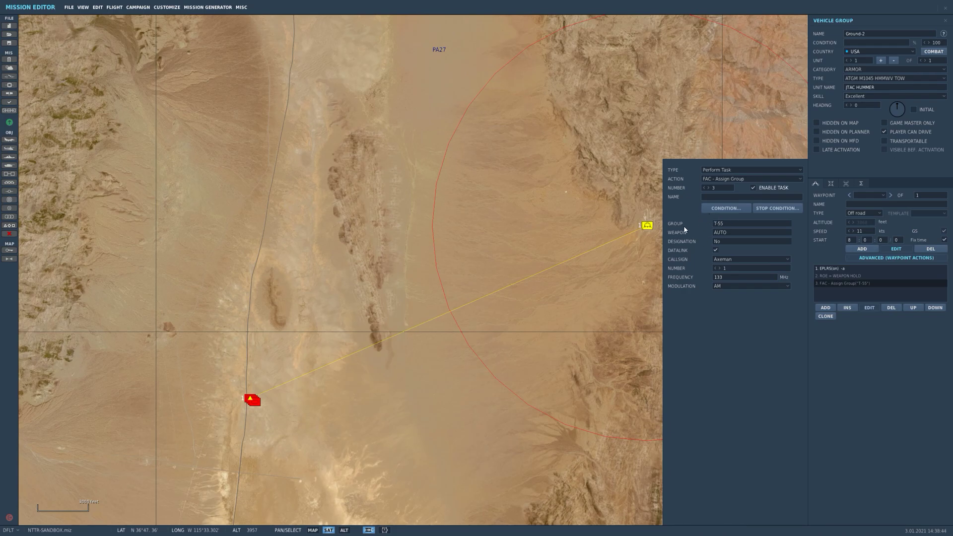
left_click(722, 241)
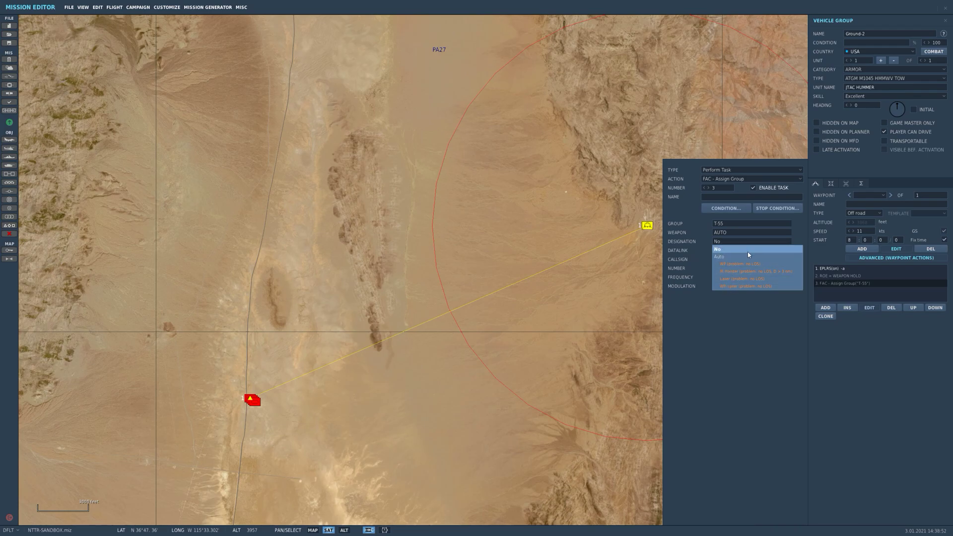
left_click(727, 281)
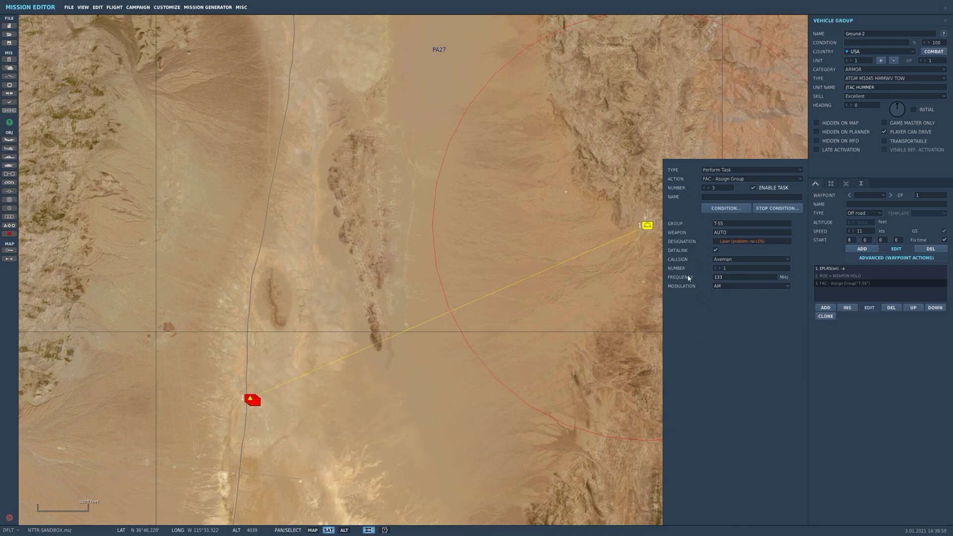
Choose callsign Hammer, keep frequency 133 with AM, and add a fourth waypoint action
left_click(725, 260)
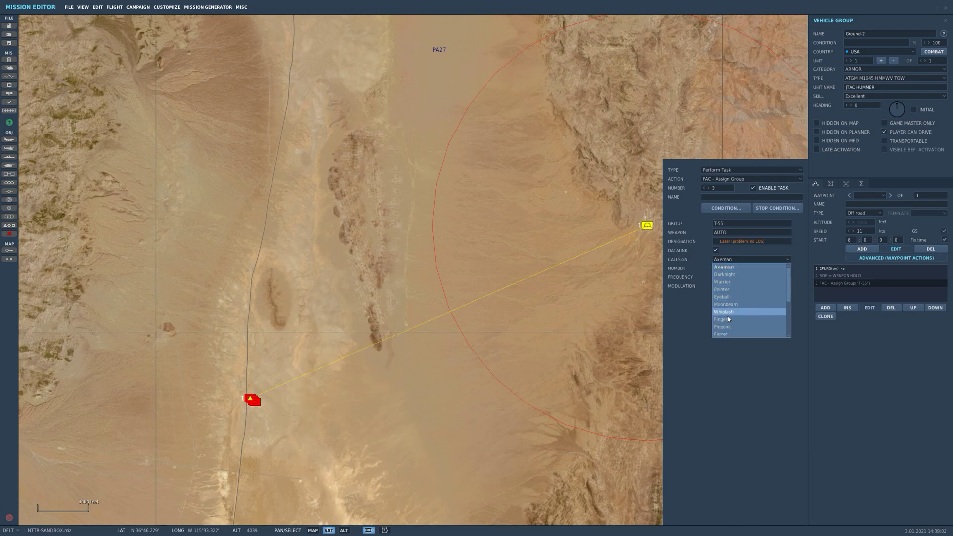
scroll(732, 312, "down", 3)
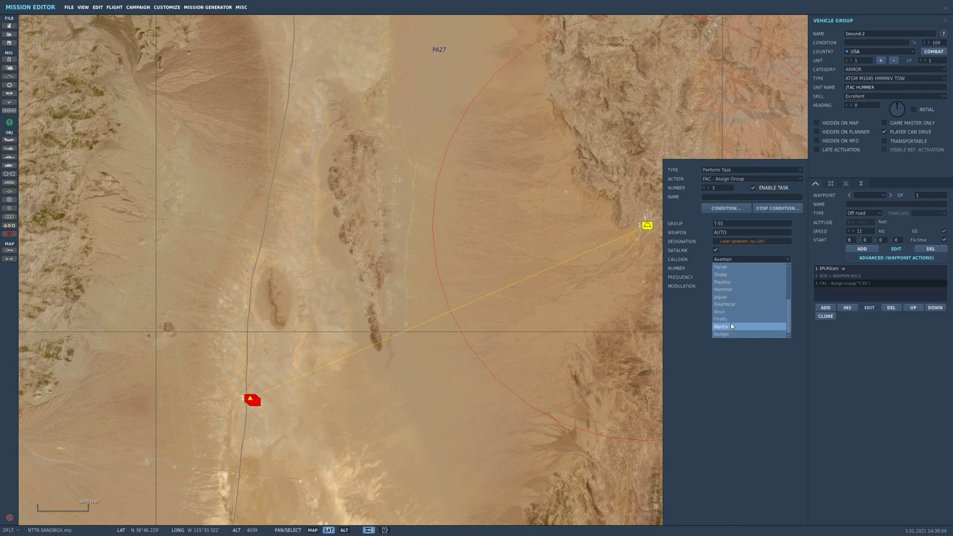
scroll(731, 301, "up", 2)
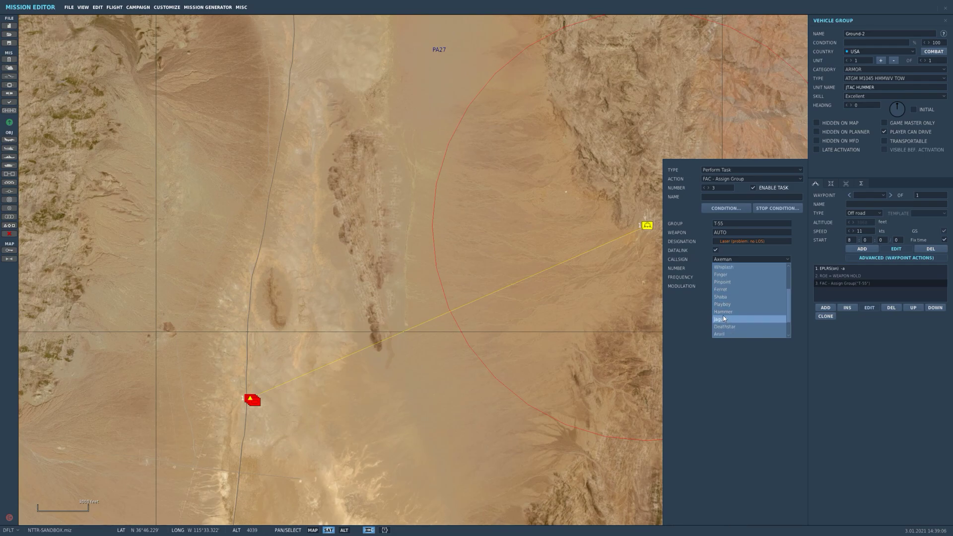
left_click(715, 334)
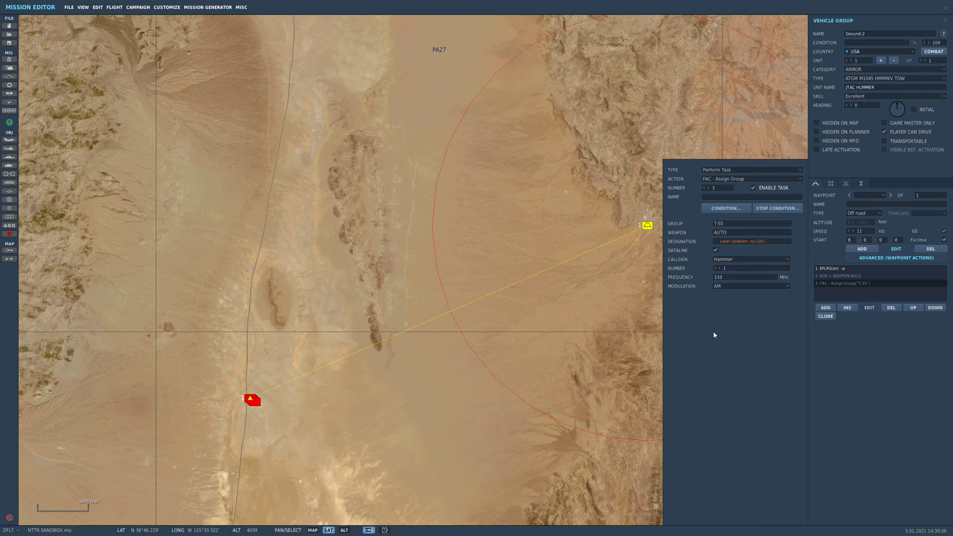
left_click(724, 278)
left_click(723, 288)
left_click(825, 308)
Make the fourth action a Perform Command of type Set Callsign
left_click(715, 171)
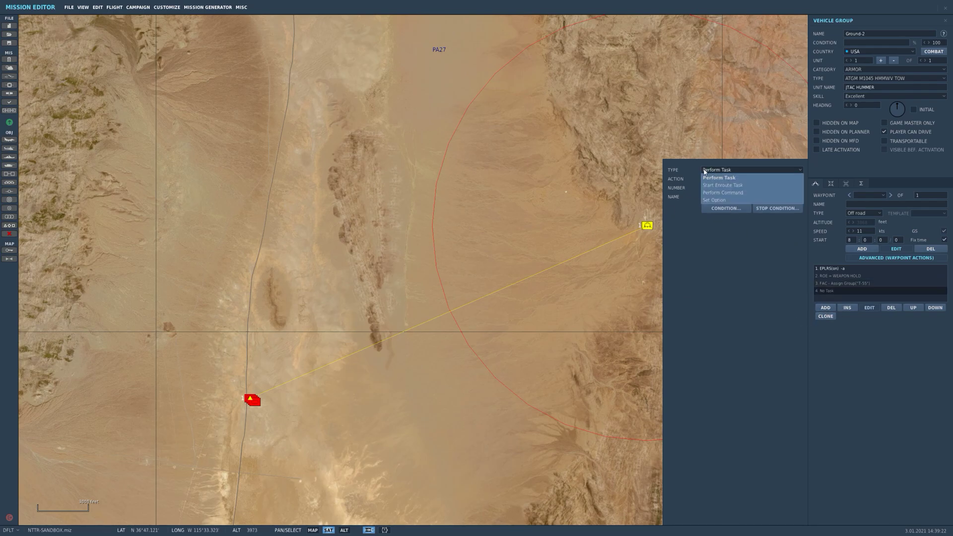
left_click(714, 200)
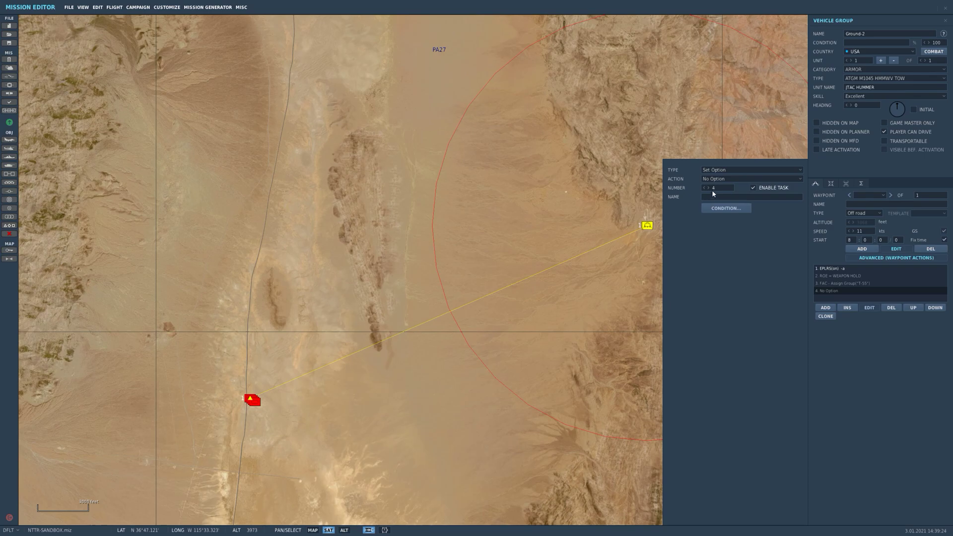
left_click(715, 180)
left_click(716, 170)
left_click(717, 169)
left_click(720, 170)
left_click(720, 192)
left_click(718, 180)
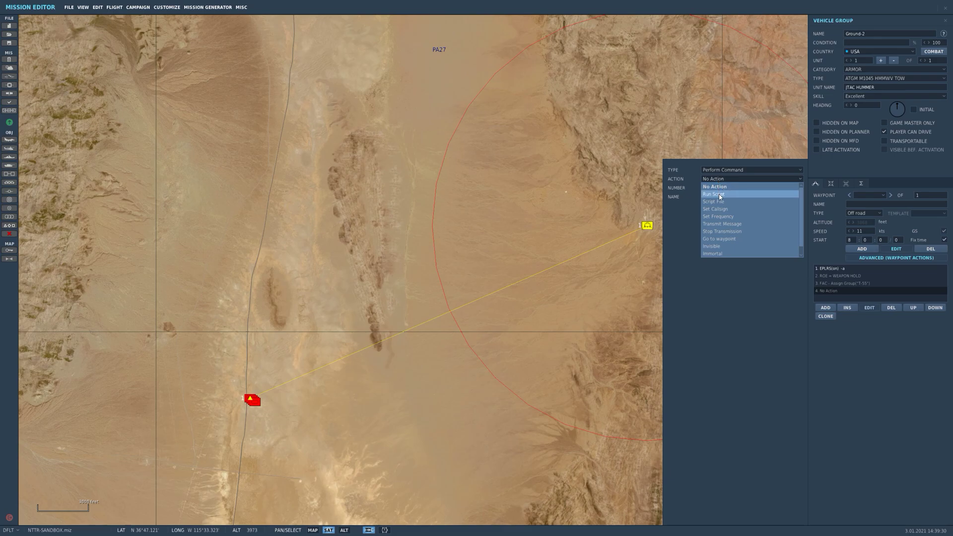
left_click(719, 209)
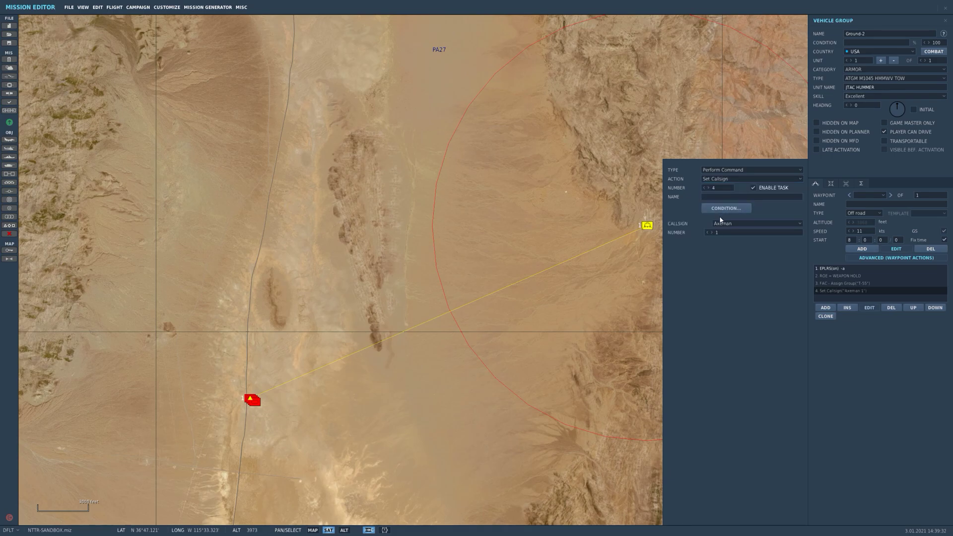
Pick callsign Hammer 1 for the JTAC, then add a fifth waypoint action
left_click(729, 223)
scroll(732, 293, "down", 2)
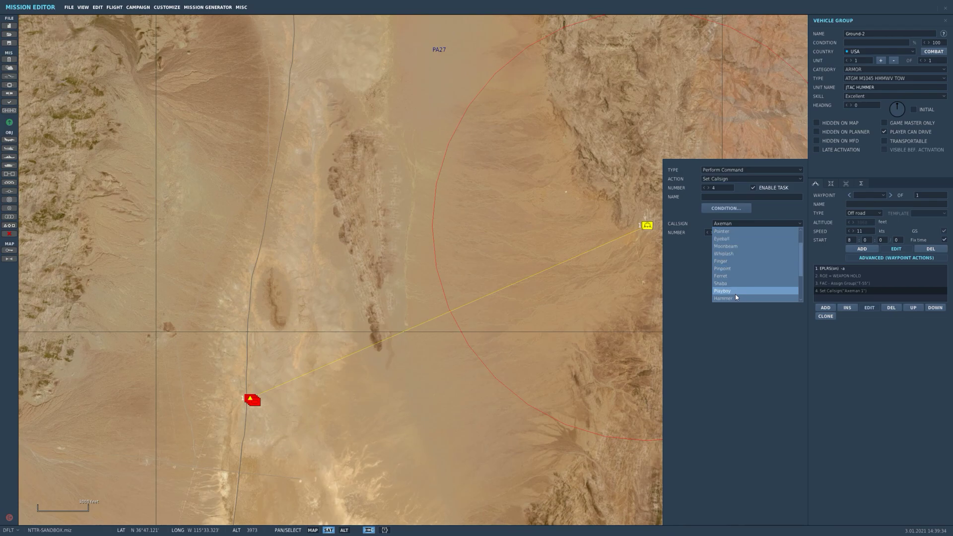
left_click(725, 275)
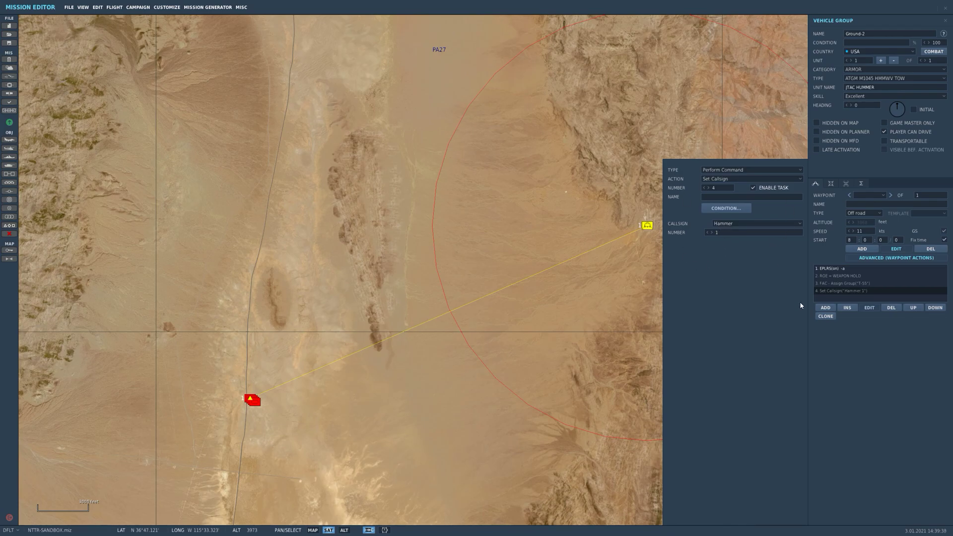
left_click(824, 283)
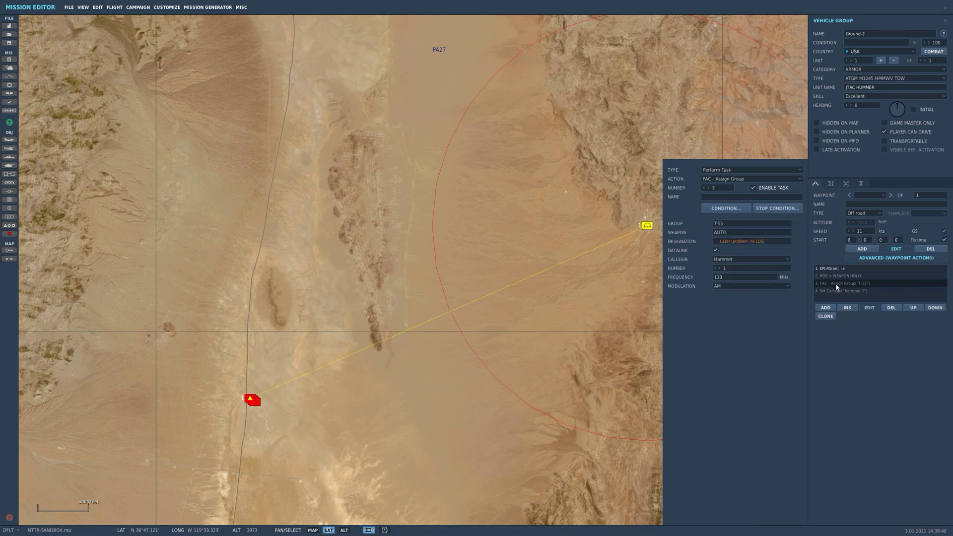
left_click(828, 291)
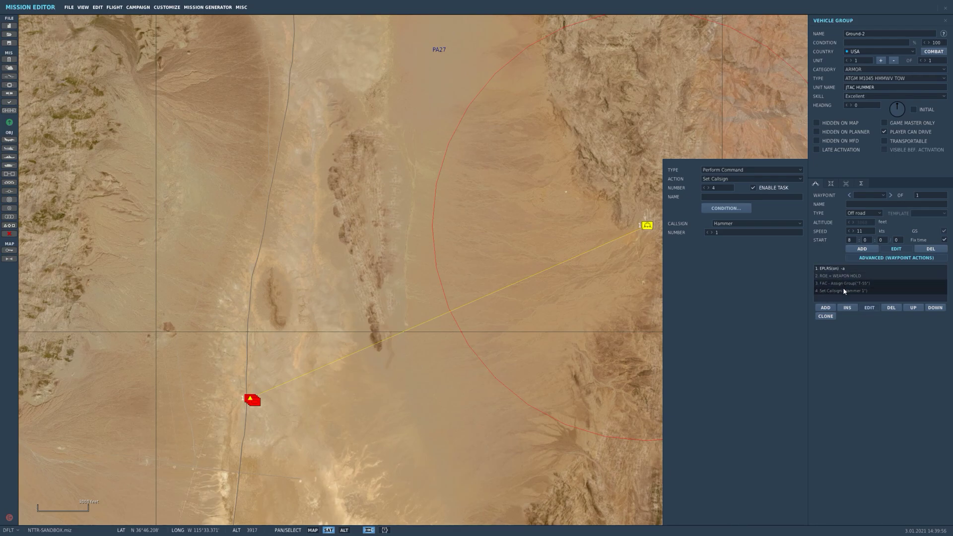
left_click(832, 309)
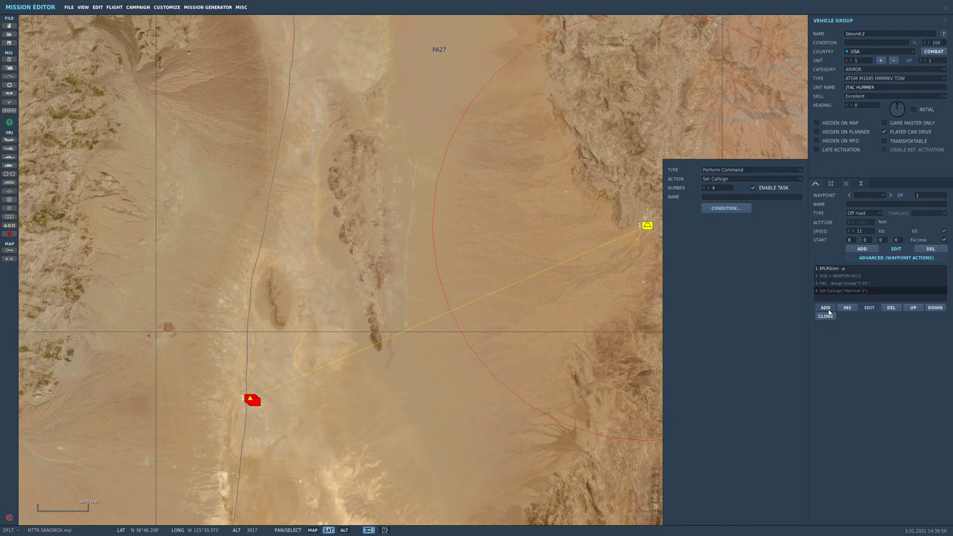
Make the fifth action Set Frequency, changing 131 to 133 MHz
left_click(719, 178)
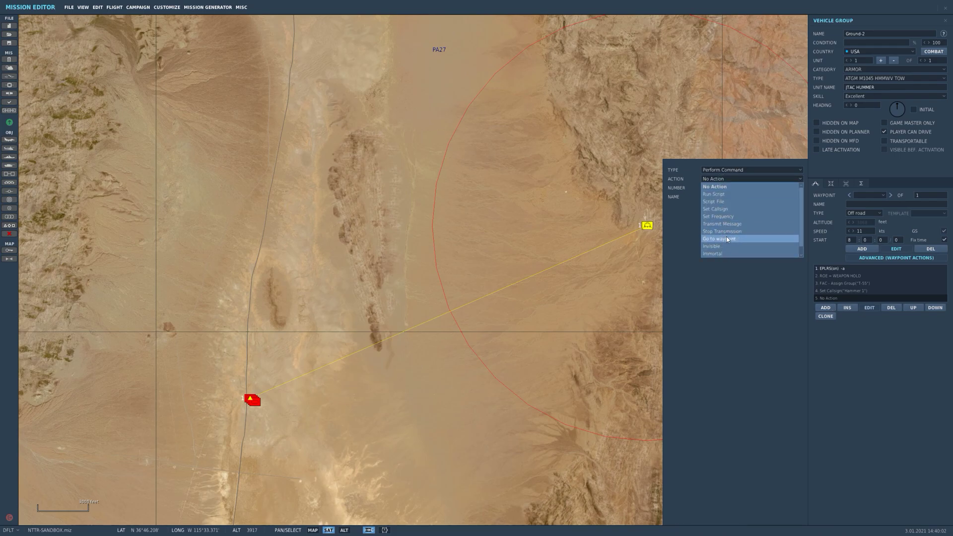
left_click(723, 217)
left_click_drag(720, 224, 710, 223)
type("133")
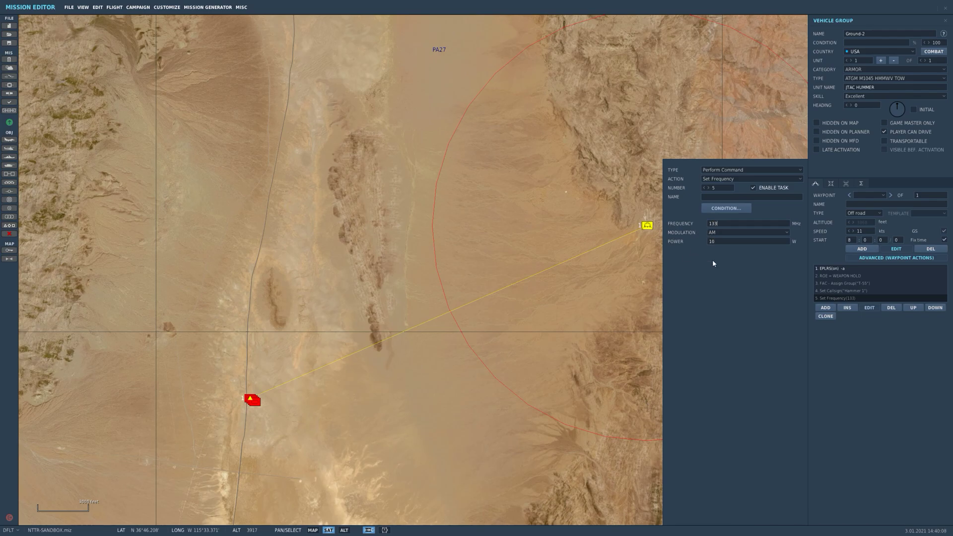
type("00")
left_click(656, 303)
left_click(648, 226)
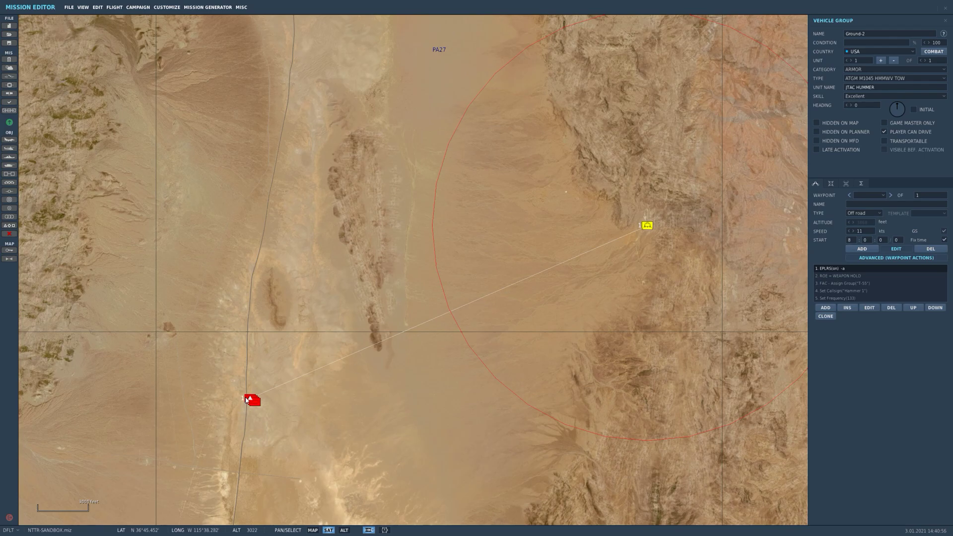
Set the JTAC HUMMER's FAC - Assign Group designation on T-55 to Laser
scroll(251, 401, "up", 2)
left_click_drag(270, 423, 338, 424)
left_click(281, 342)
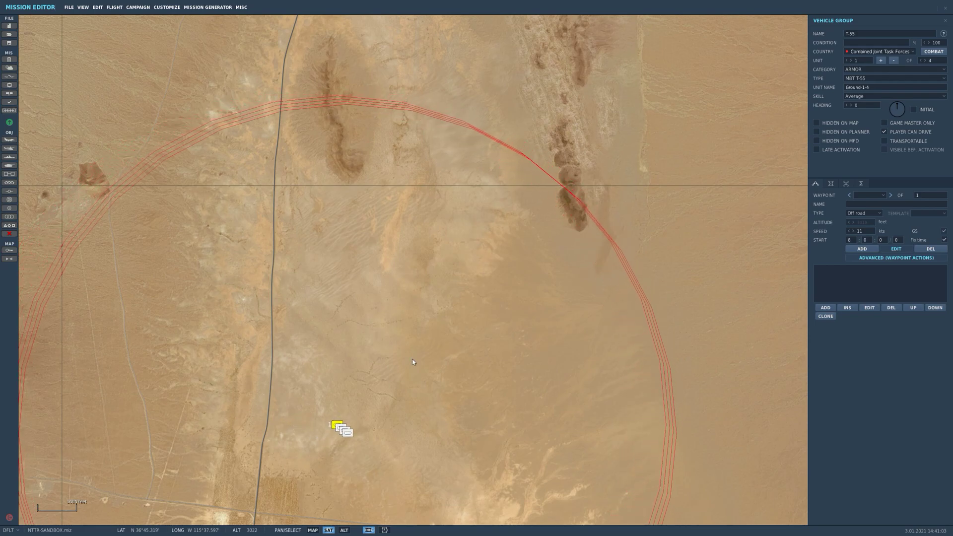
scroll(453, 326, "down", 2)
left_click(616, 241)
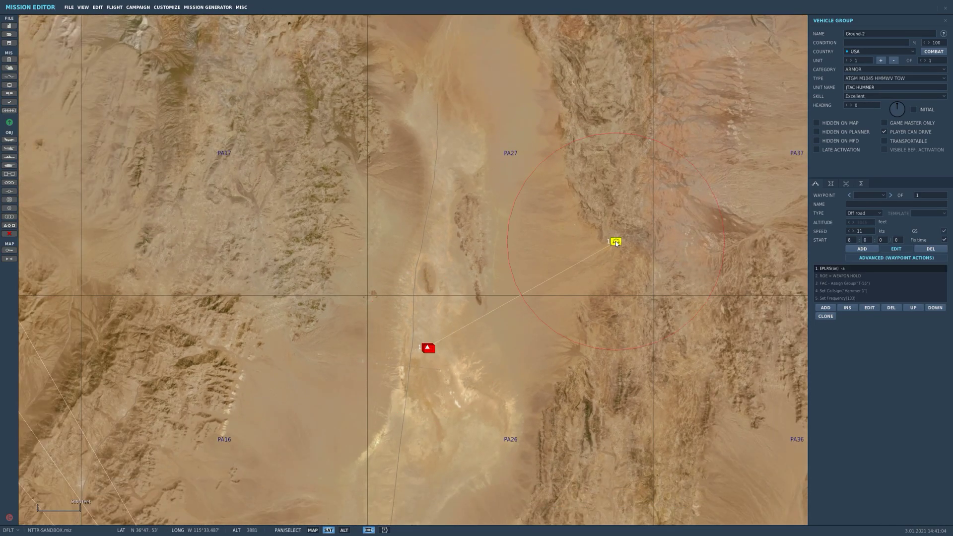
left_click(844, 283)
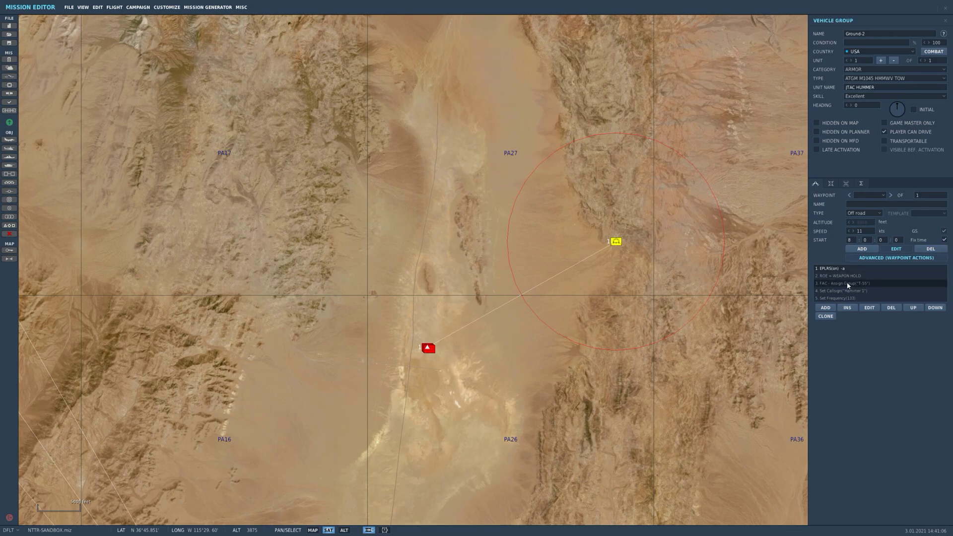
left_click(730, 242)
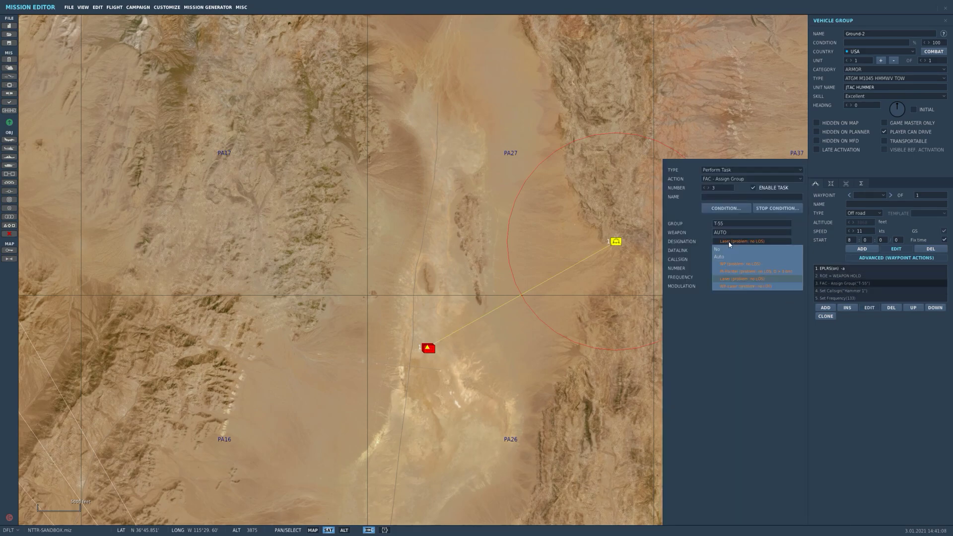
left_click(730, 280)
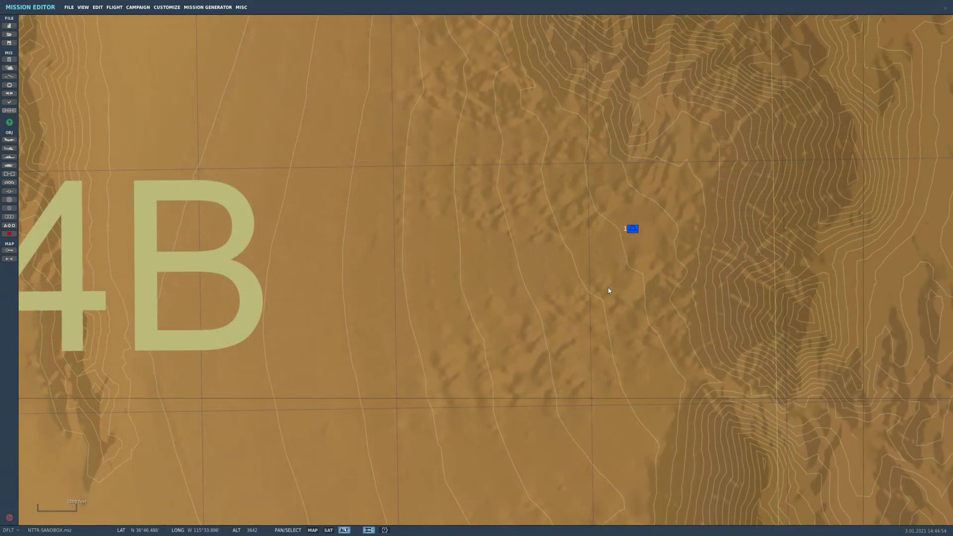
scroll(552, 278, "down", 1)
Pan the contour map to the units and show the JTAC Humvee's waypoint action list
scroll(552, 281, "down", 1)
left_click_drag(468, 356, 581, 262)
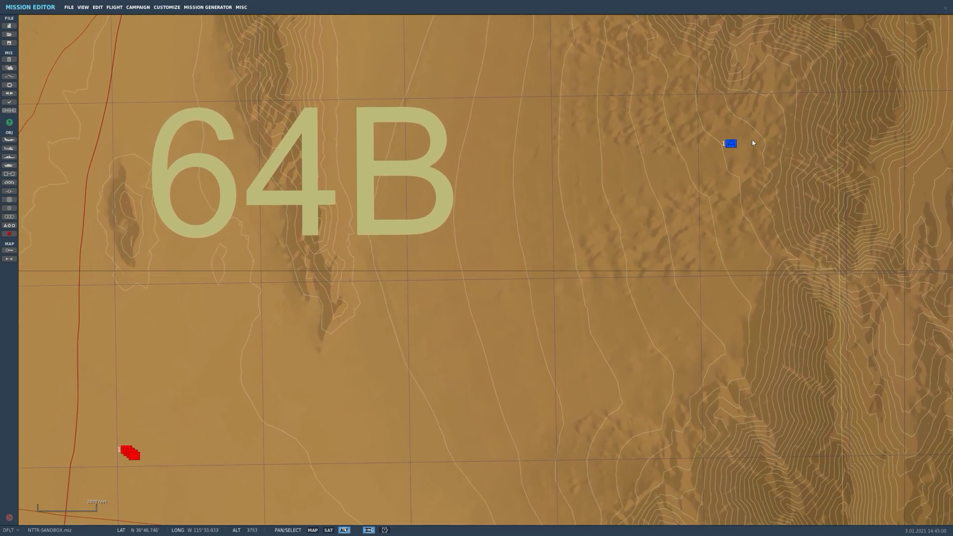
left_click_drag(627, 192, 656, 196)
left_click(694, 190)
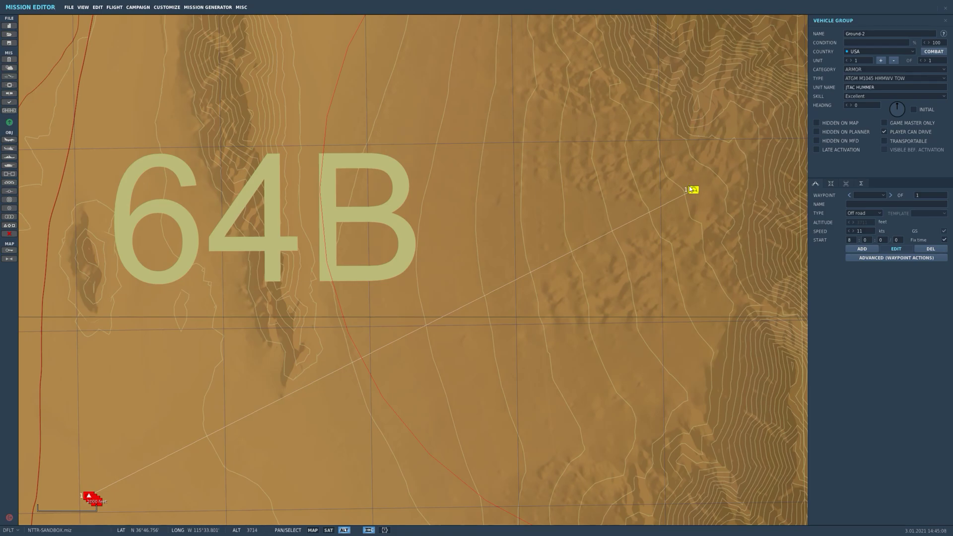
right_click_drag(691, 187, 731, 149)
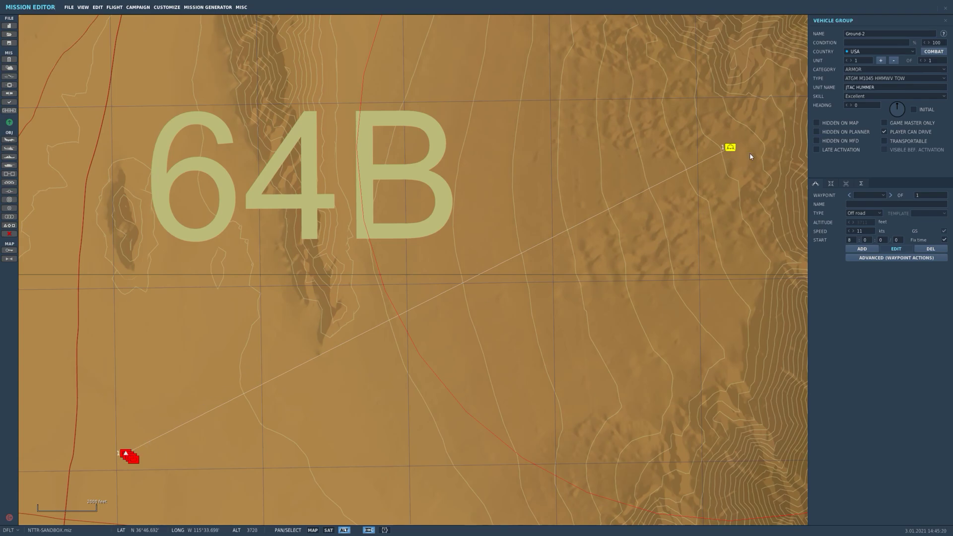
left_click(859, 259)
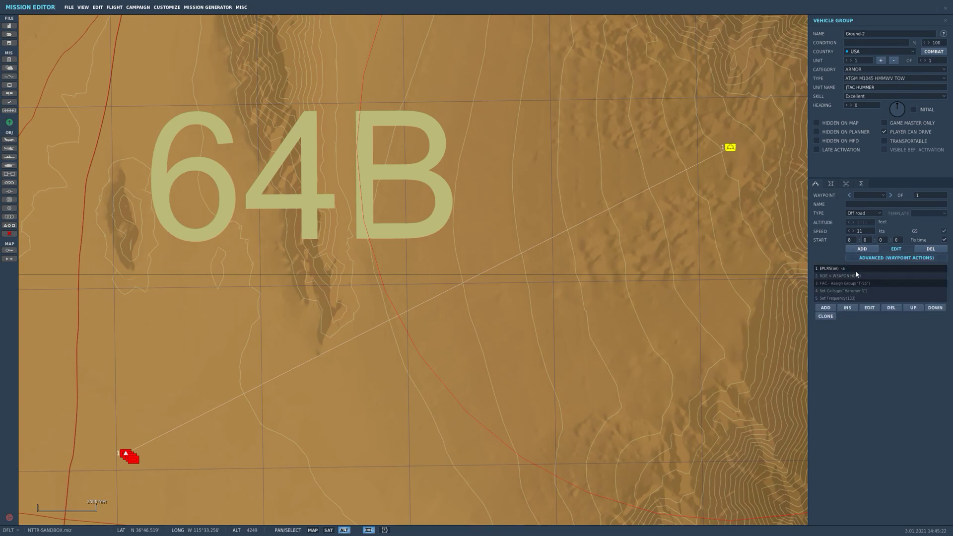
Open action 3, FAC - Assign Group on T-55, and reselect Laser designation
left_click(827, 284)
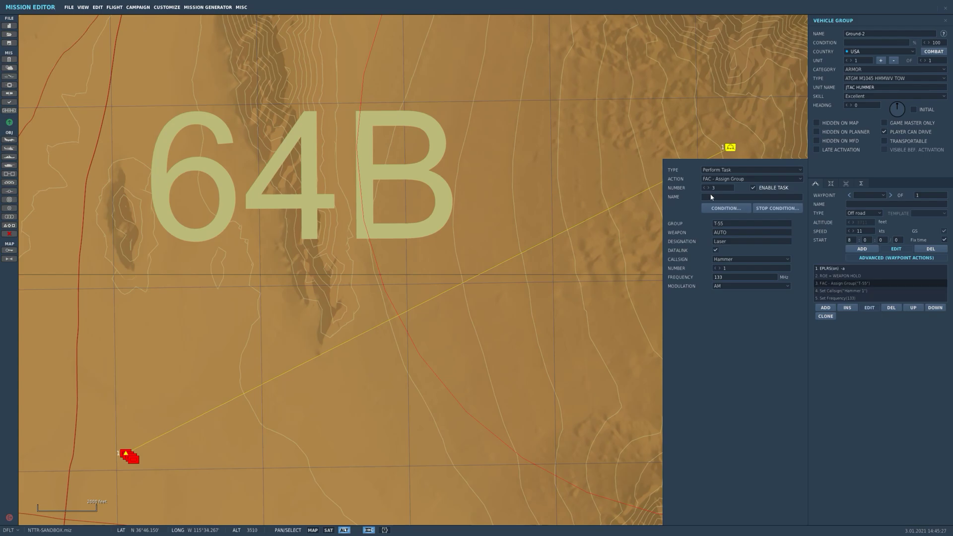
left_click(716, 241)
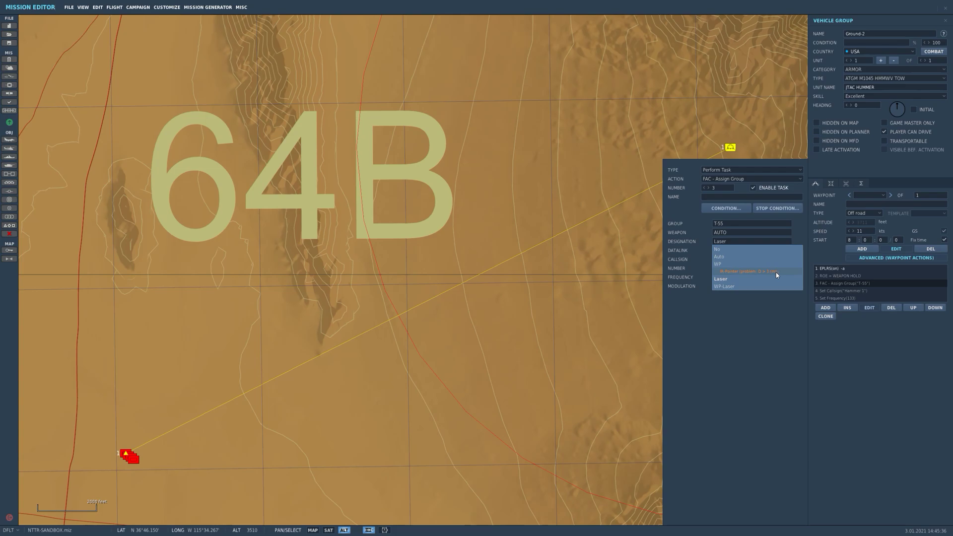
left_click(722, 280)
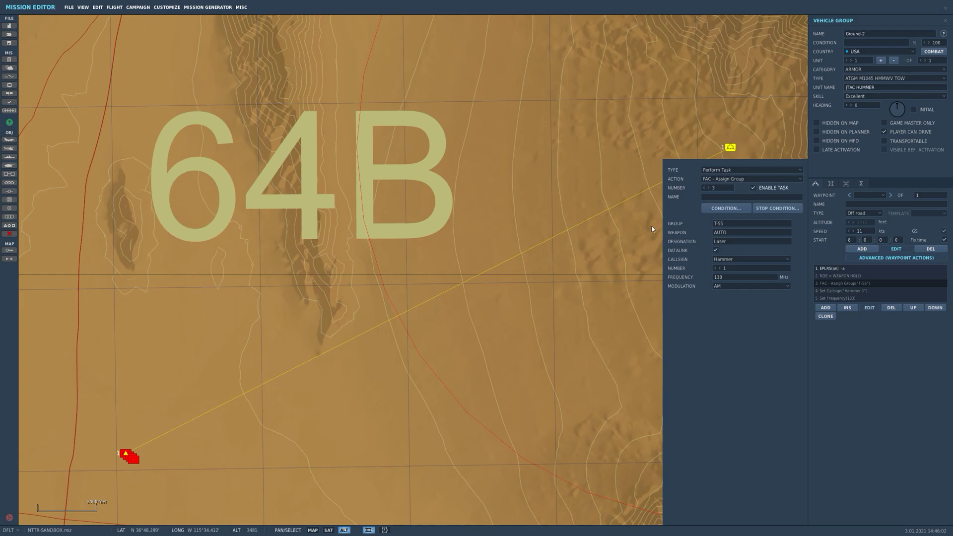
scroll(277, 387, "down", 4)
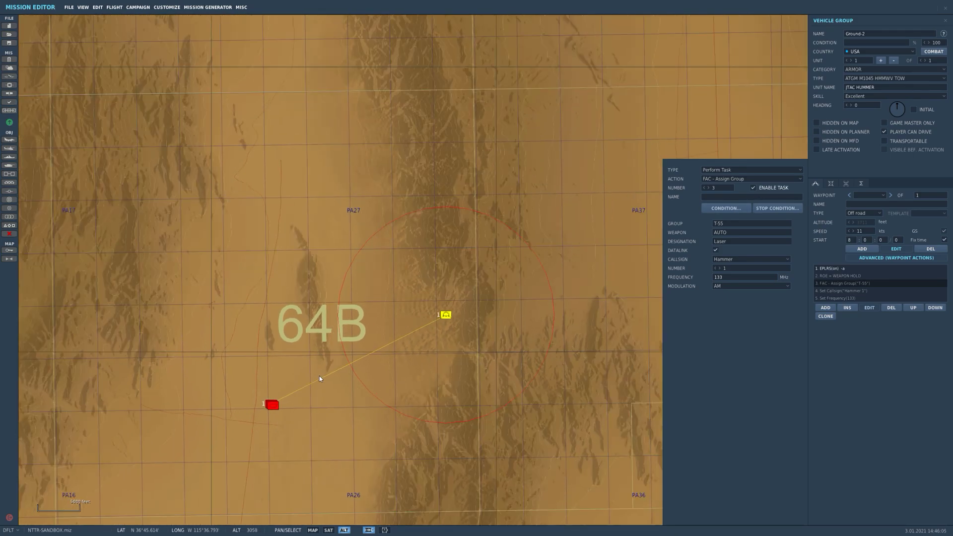
Recentre the map on the JTAC Humvee and T-55 units before launching the mission
left_click_drag(319, 376, 377, 371)
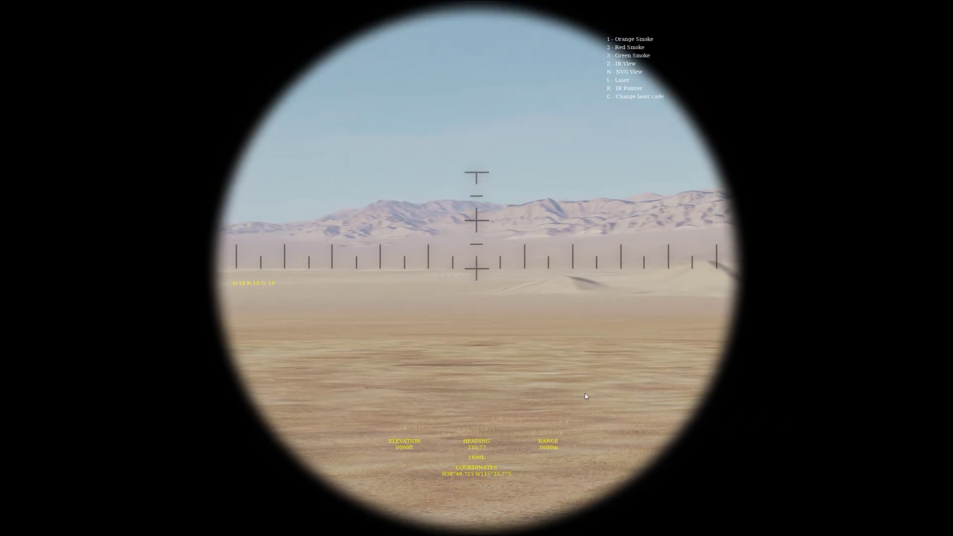
Zoom the JTAC binocular sight in on the T-55 column near heading 229
scroll(578, 393, "up", 2)
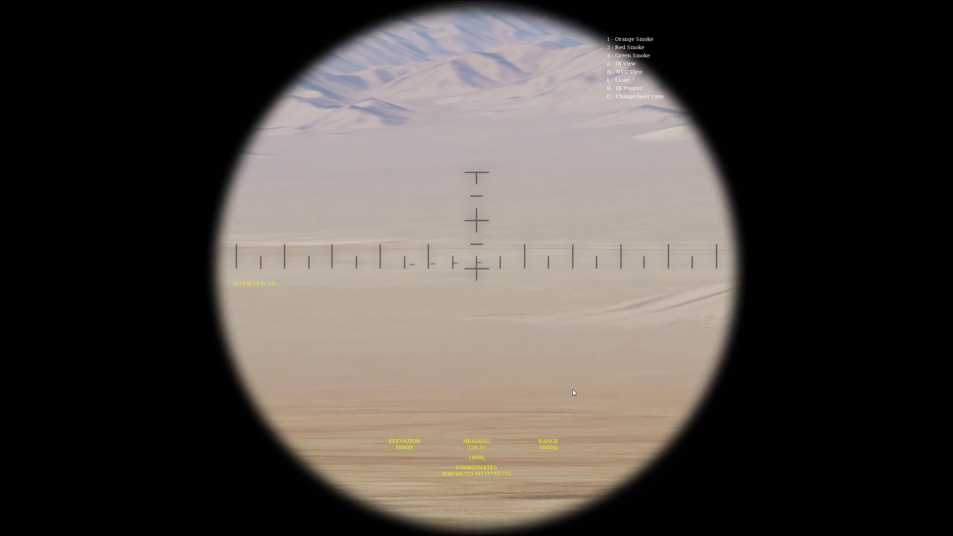